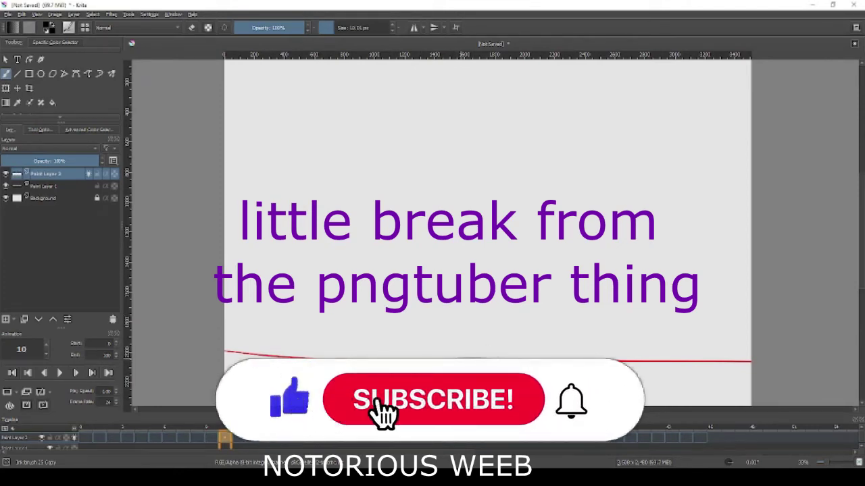
Brush a flat arc on the red ground line for frame 10, then zoom in.
drag(451, 356, 500, 356)
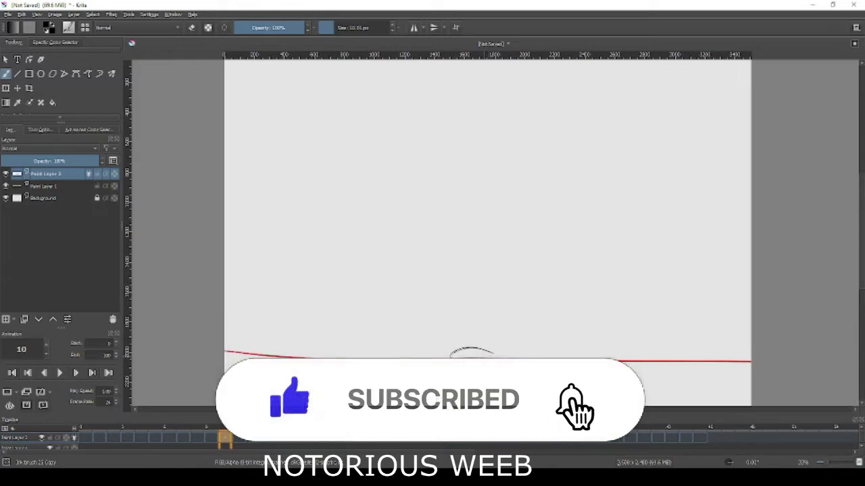
scroll(449, 308, up, 1)
scroll(448, 308, up, 1)
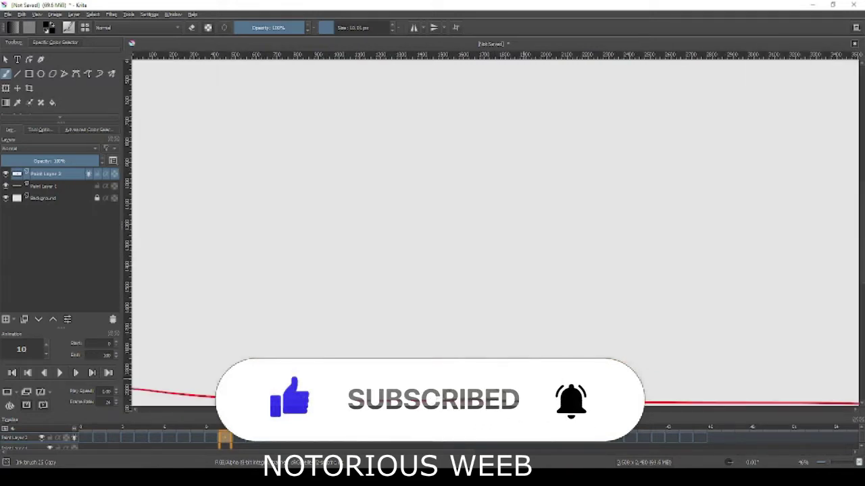
Redo frames 9 and 8, leaving a tall stretched oval above the ground on frame 8.
key(Left)
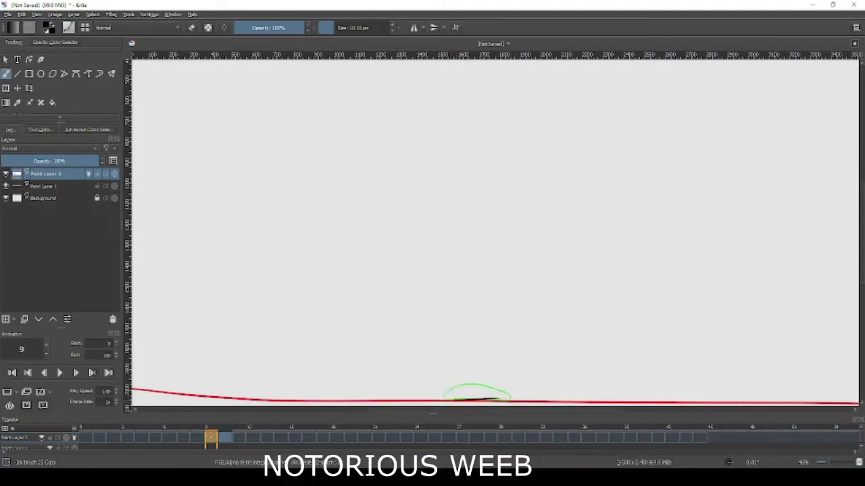
key(ctrl+z)
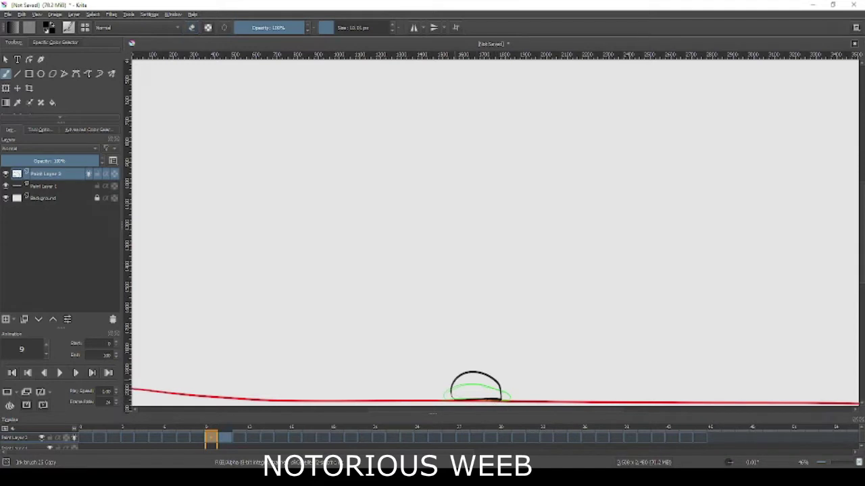
key(Left)
key(ctrl+z)
drag(475, 346, 474, 347)
key(ctrl+z)
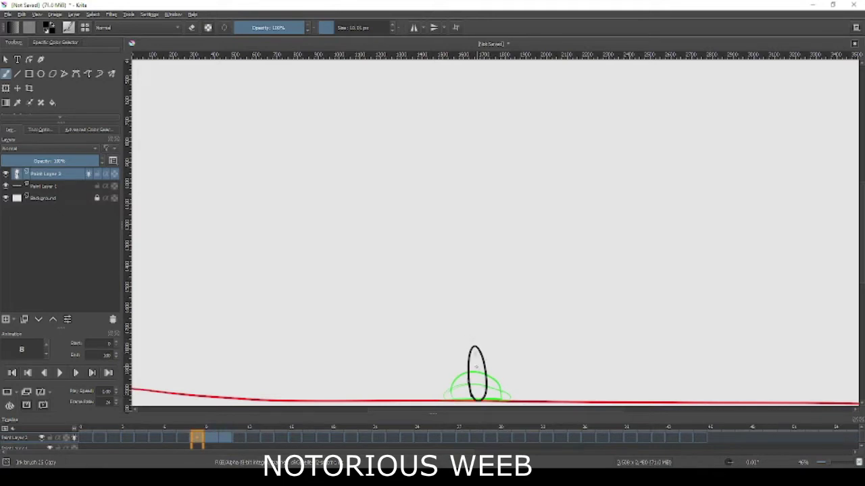
Draw a higher stretched oval on frame 7 and resize it with a transform.
key(Left)
drag(469, 321, 465, 337)
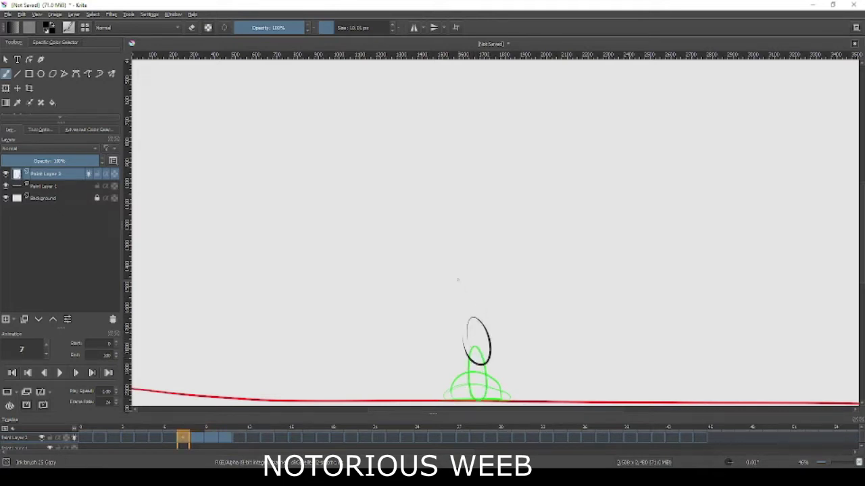
drag(475, 308, 473, 312)
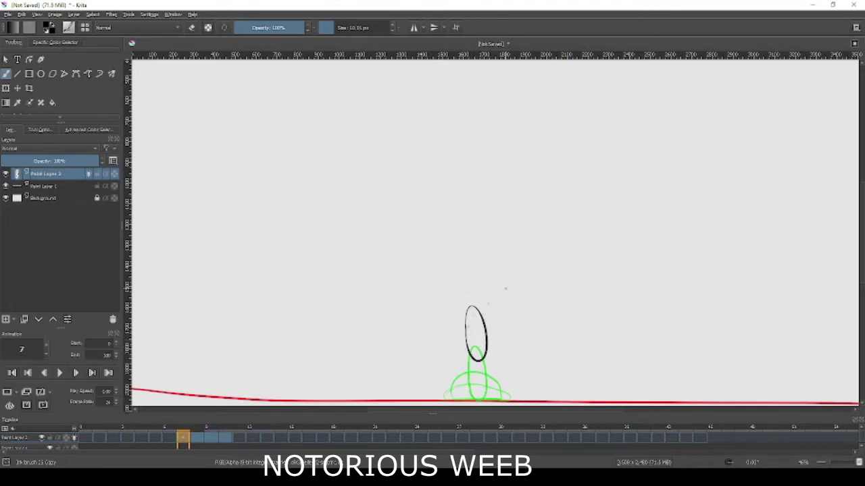
key(ctrl+t)
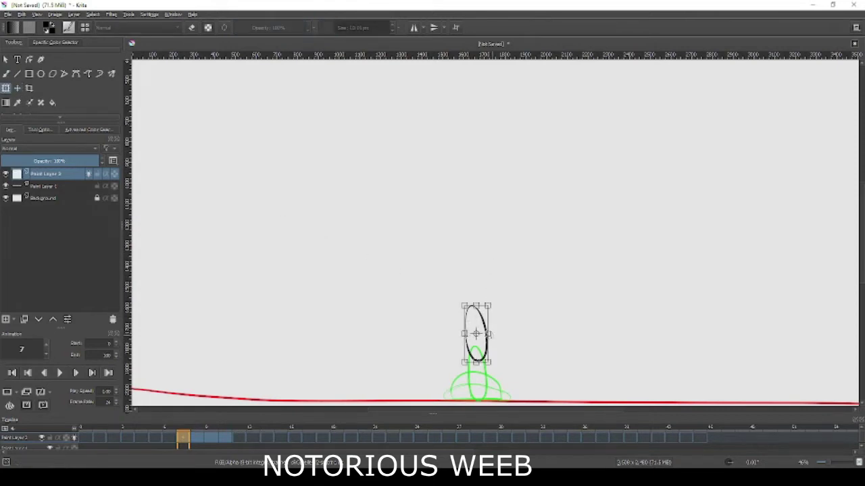
key(Left)
Draw a stretched oval higher still on frame 6.
key(b)
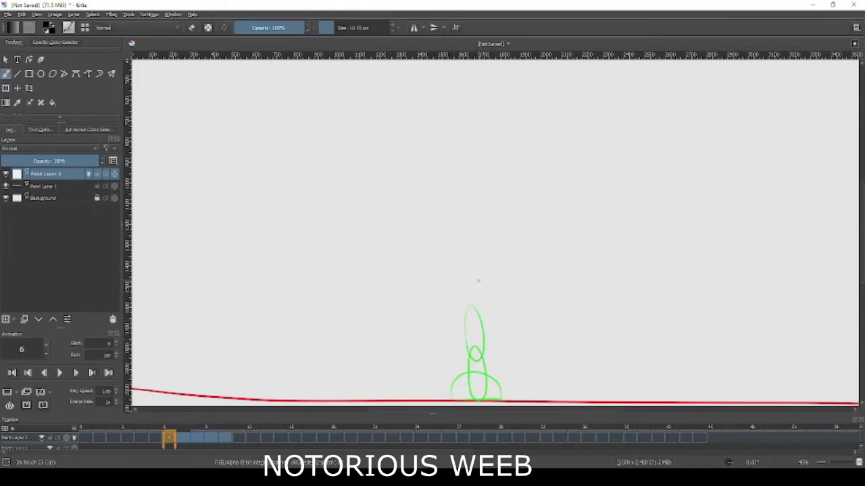
drag(470, 270, 467, 274)
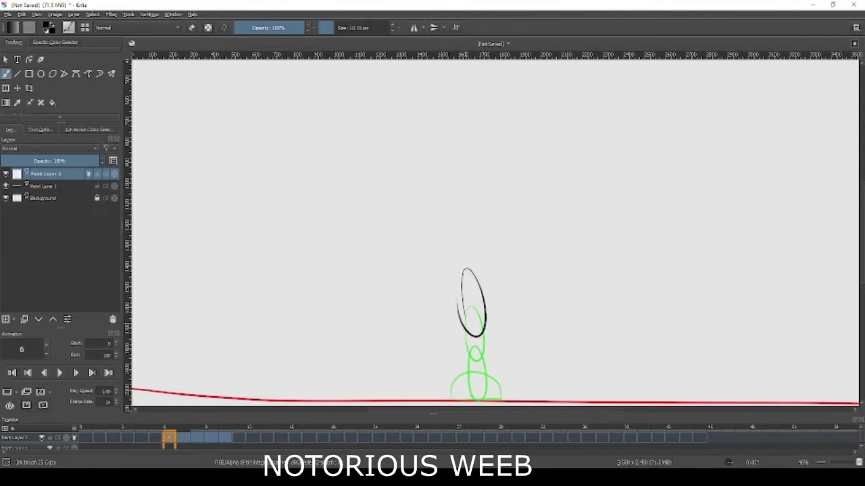
key(Left)
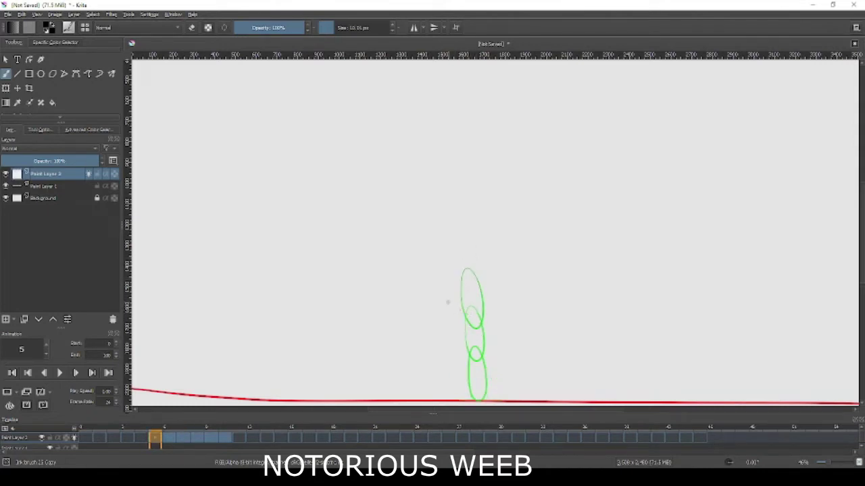
Draw higher, progressively rounder ball ovals on frames 5 and 4.
drag(468, 229, 470, 233)
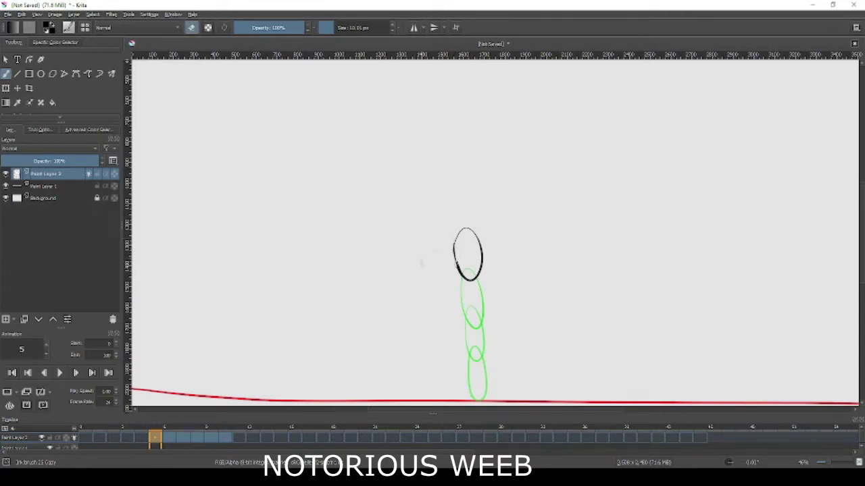
key(Left)
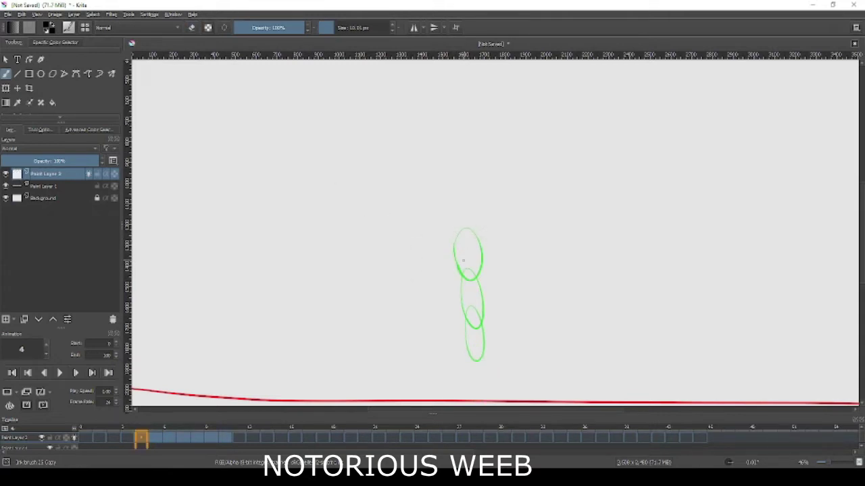
key(Right)
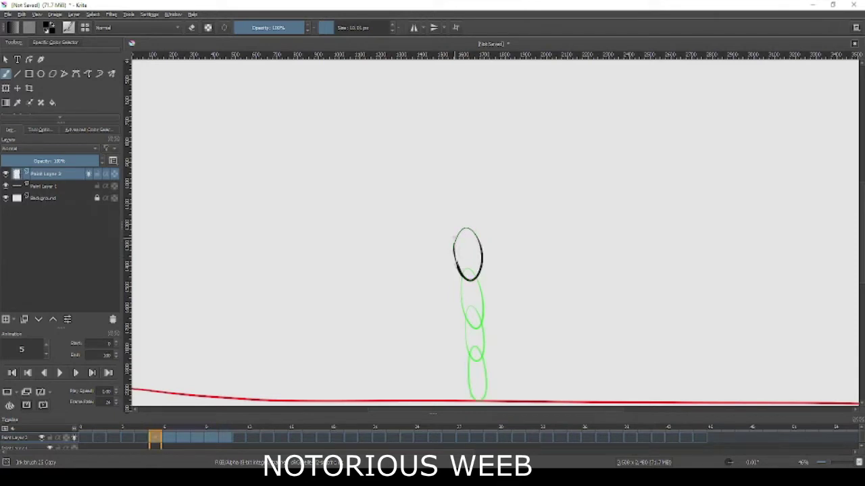
key(Left)
drag(451, 216, 453, 219)
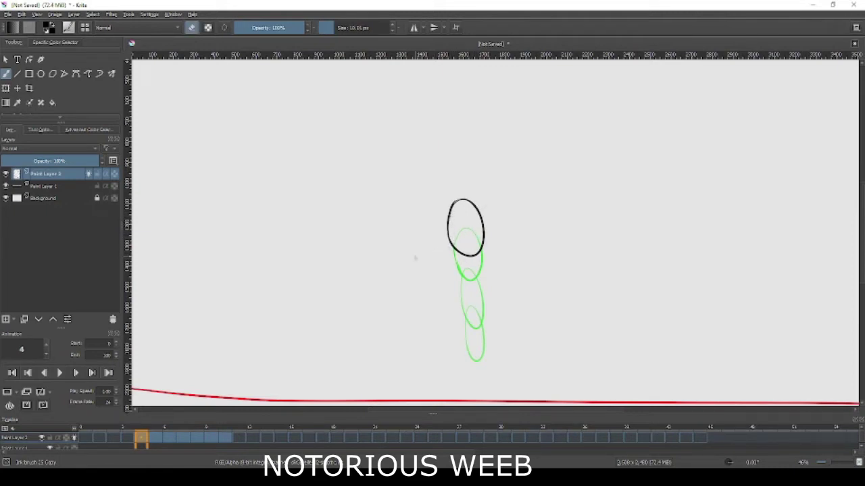
Draw a slightly larger oval on frame 3 and a nearly round ball on frame 2.
key(Left)
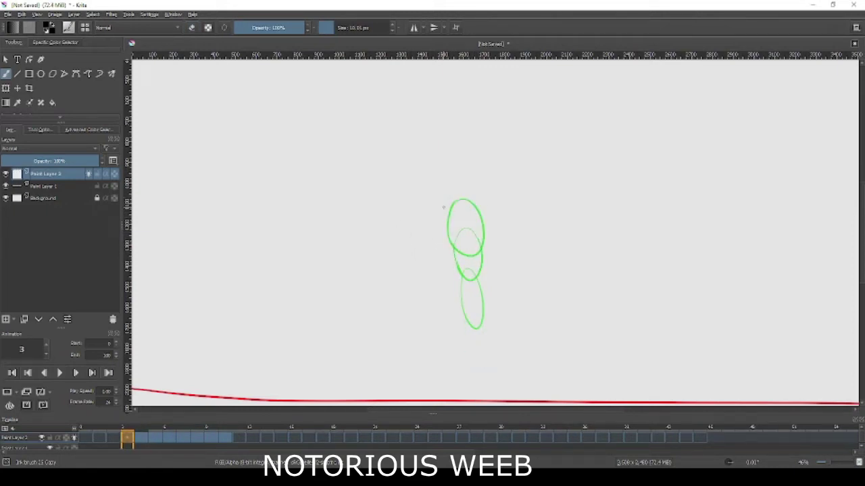
key(ctrl+z)
drag(447, 197, 448, 200)
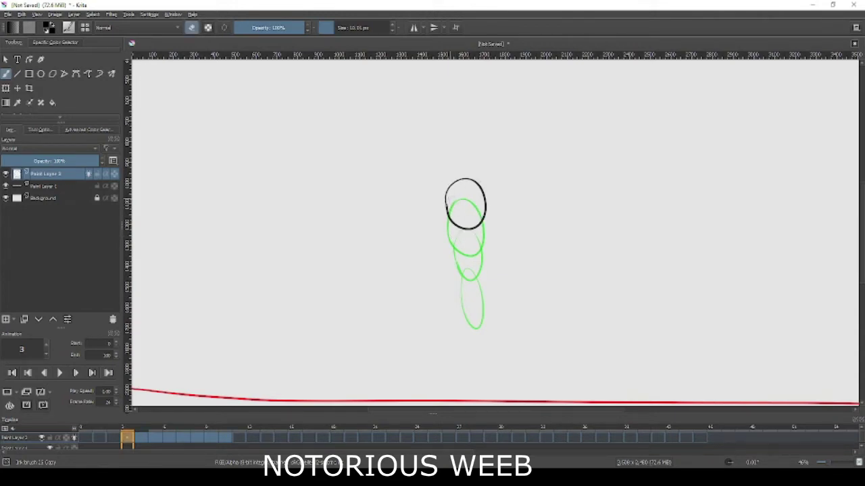
key(Left)
drag(438, 187, 448, 185)
key(ctrl+z)
Check the circle on frame 2, viewing at 100% and then zooming out.
key(Left)
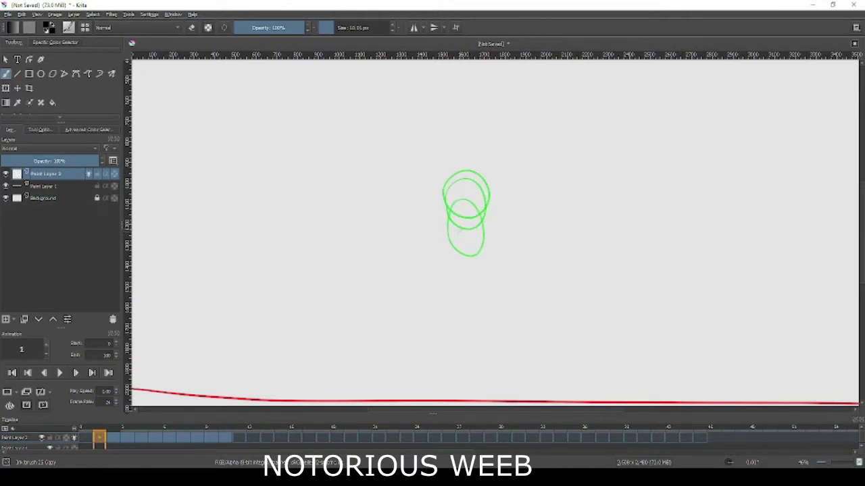
key(Right)
key(1)
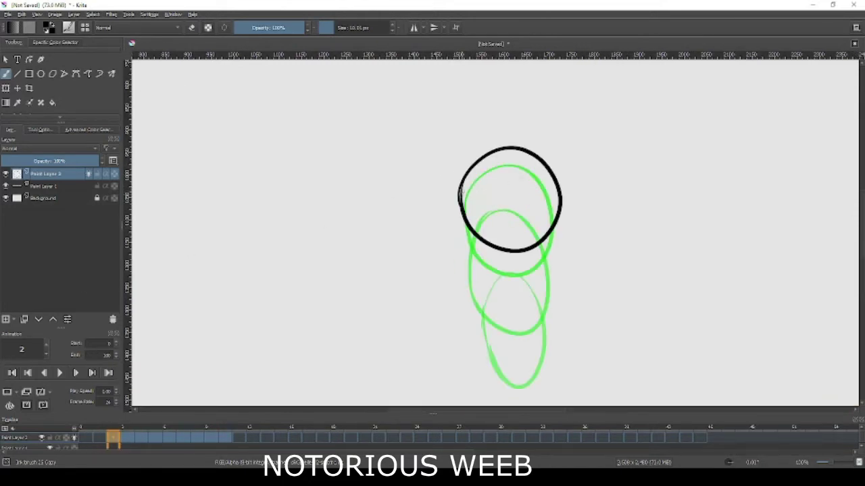
key(minus)
Copy the circle frame, paste it into frame 1 and raise the circle slightly.
right_click(115, 439)
click(115, 440)
right_click(115, 441)
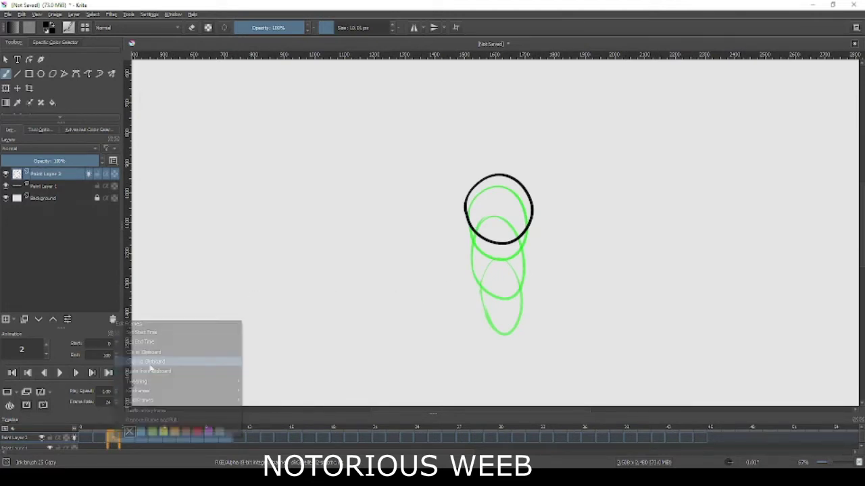
click(152, 358)
right_click(99, 440)
click(145, 370)
key(t)
drag(459, 198, 483, 200)
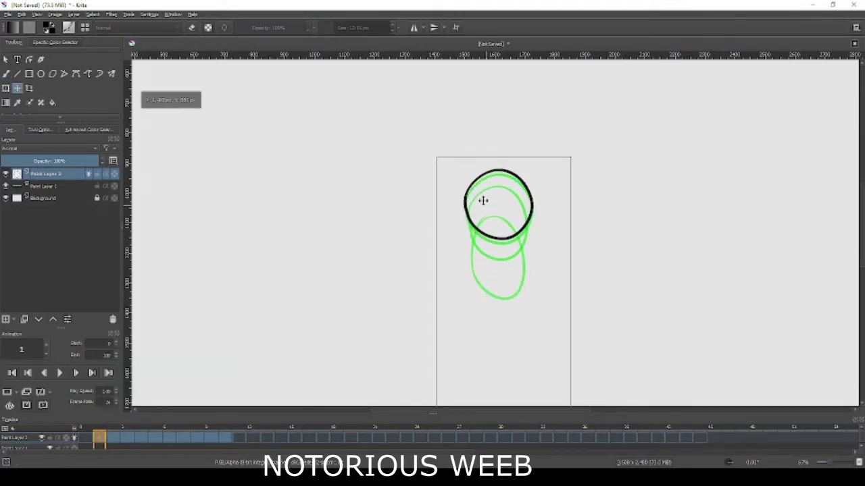
Move the circle on frame 0 up about 14 px.
key(Left)
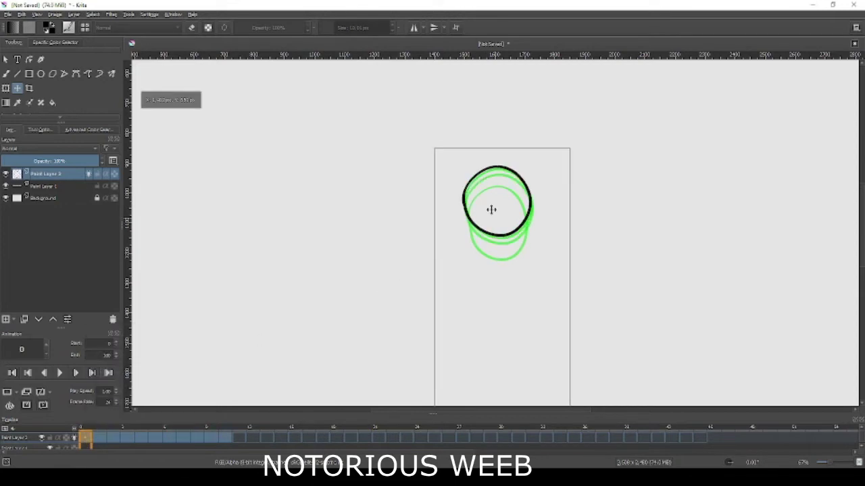
drag(491, 207, 490, 197)
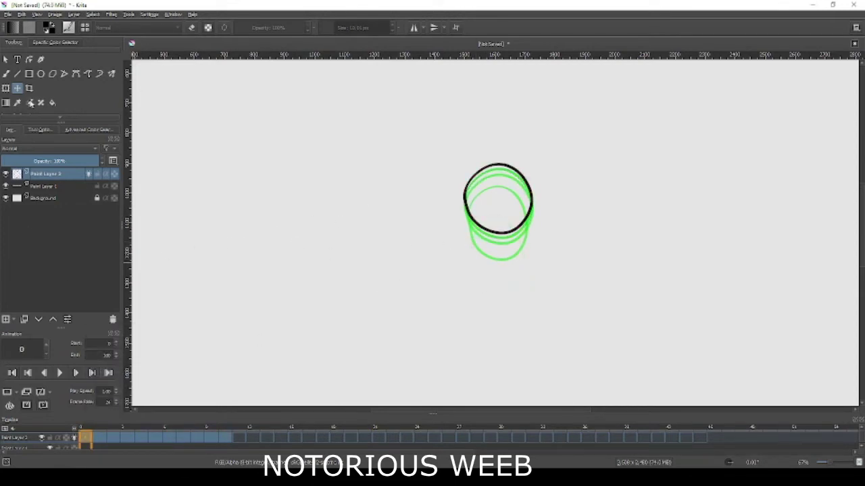
click(52, 103)
right_click(354, 174)
Pick purple and fill the ball outlines on successive frames, undoing a stray background fill.
drag(379, 162, 368, 194)
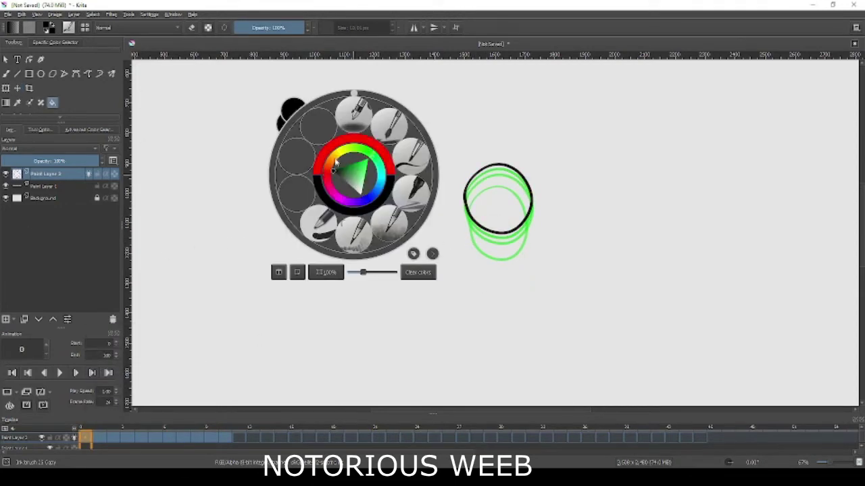
click(498, 214)
key(Right)
key(Right)
key(Right)
key(Right)
click(500, 250)
key(Right)
scroll(500, 250, down, 3)
key(Right)
key(Right)
click(502, 351)
key(ctrl+z)
key(b)
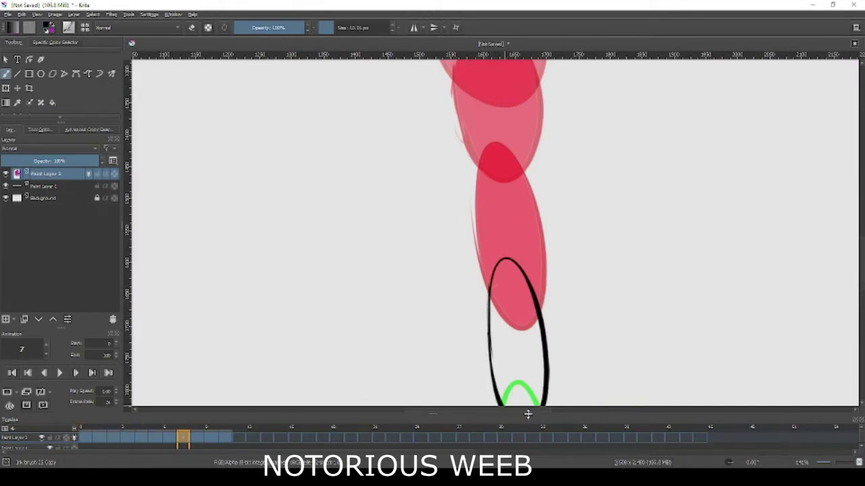
Fill the stretched ball on frame 8 purple, undoing fills that flooded the canvas.
scroll(527, 413, down, 1)
click(521, 318)
key(ctrl+z)
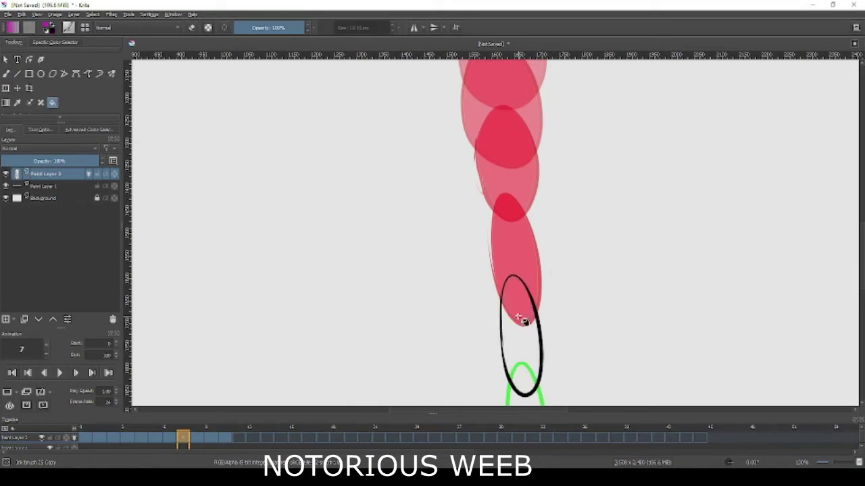
key(Right)
scroll(526, 360, down, 3)
click(522, 358)
key(Right)
scroll(520, 364, up, 3)
key(Left)
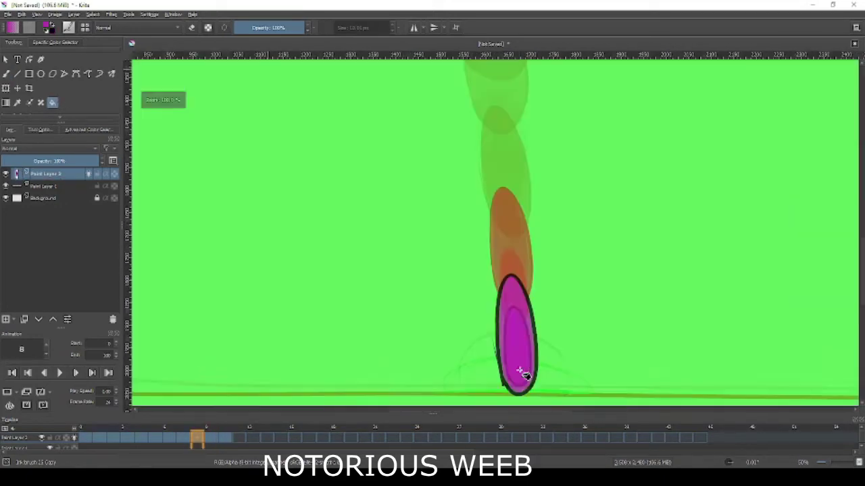
key(Right)
key(Right)
scroll(514, 338, down, 3)
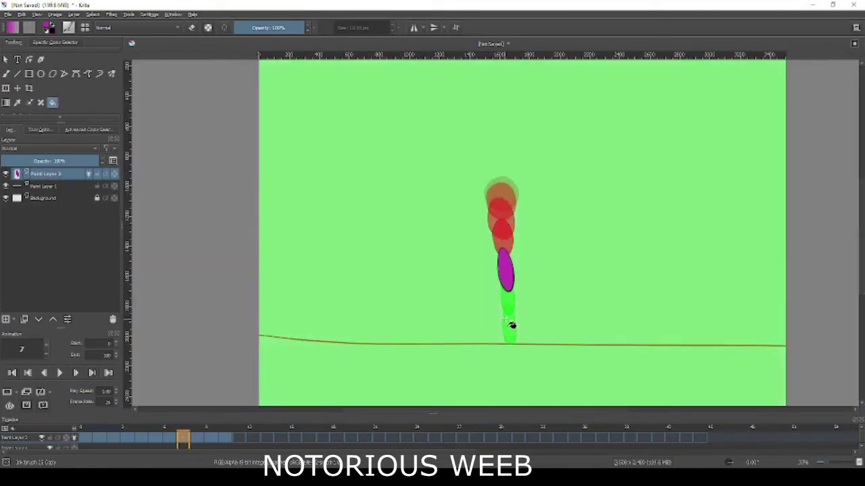
click(512, 325)
key(ctrl+z)
scroll(506, 338, up, 4)
key(b)
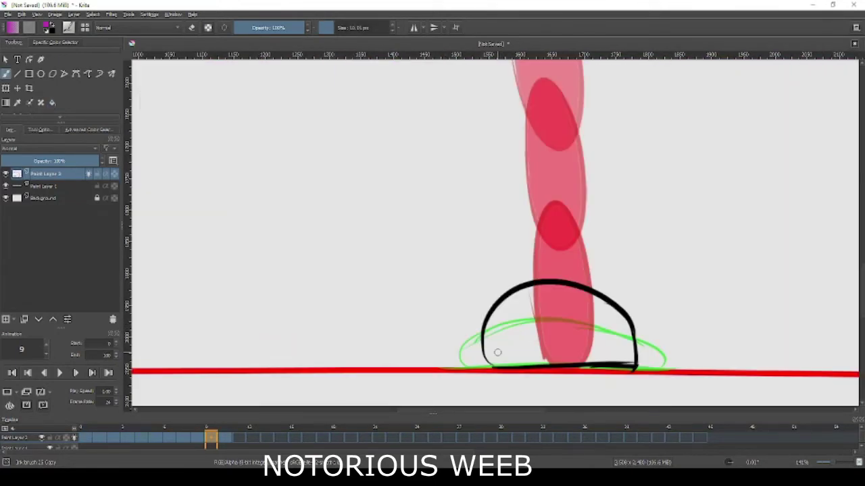
scroll(485, 356, up, 1)
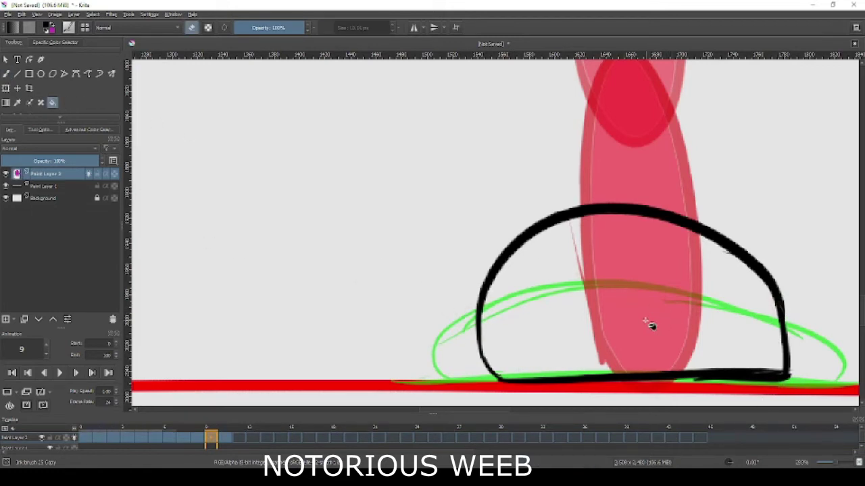
Turn off eraser mode and fill the frame 9 squashed dome purple.
key(e)
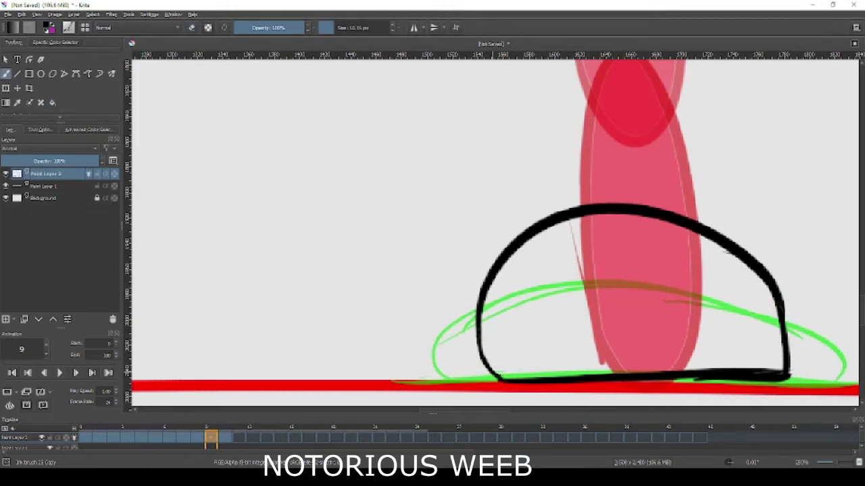
key(f)
click(642, 310)
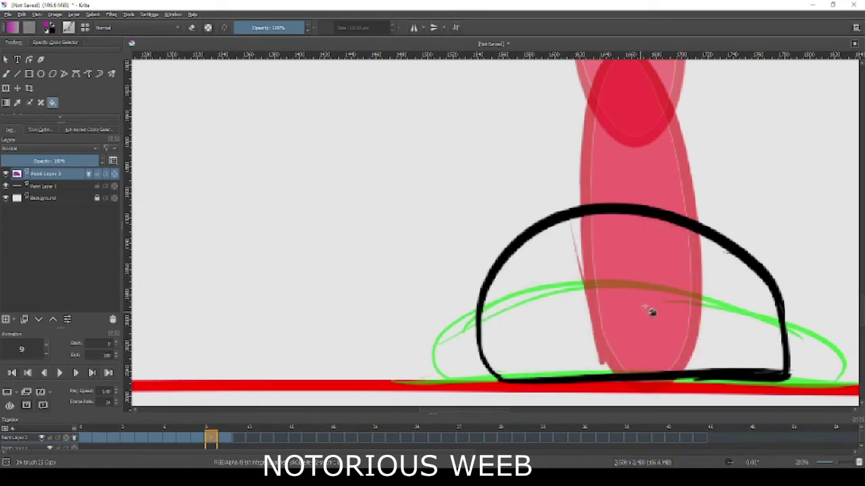
click(642, 314)
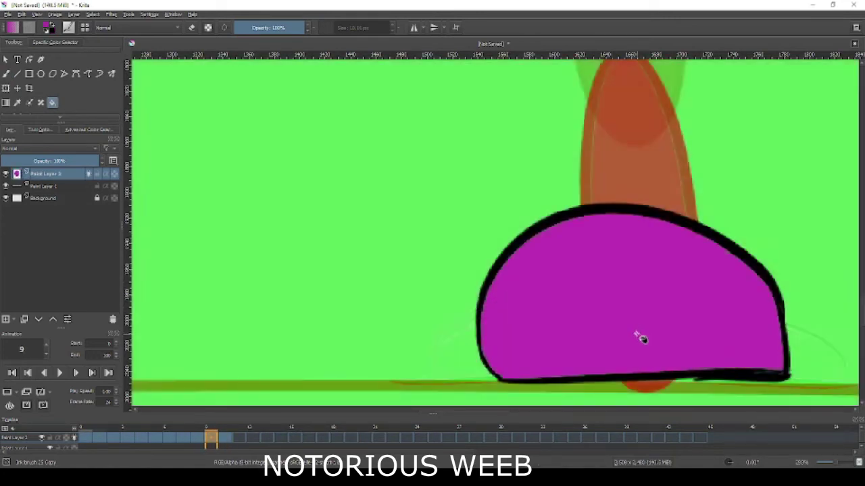
key(period)
Compare frames 9 and 10 and undo the purple flood on frame 10.
key(b)
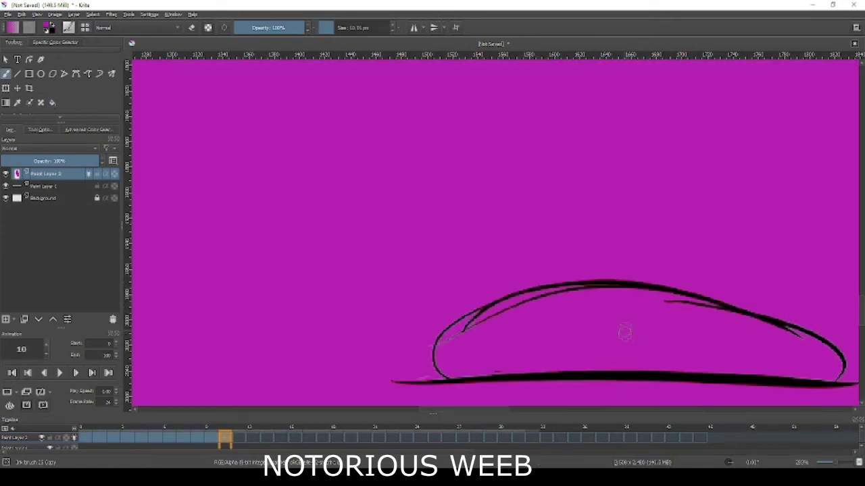
scroll(667, 339, down, 2)
key(comma)
key(period)
key(comma)
key(period)
key(ctrl+z)
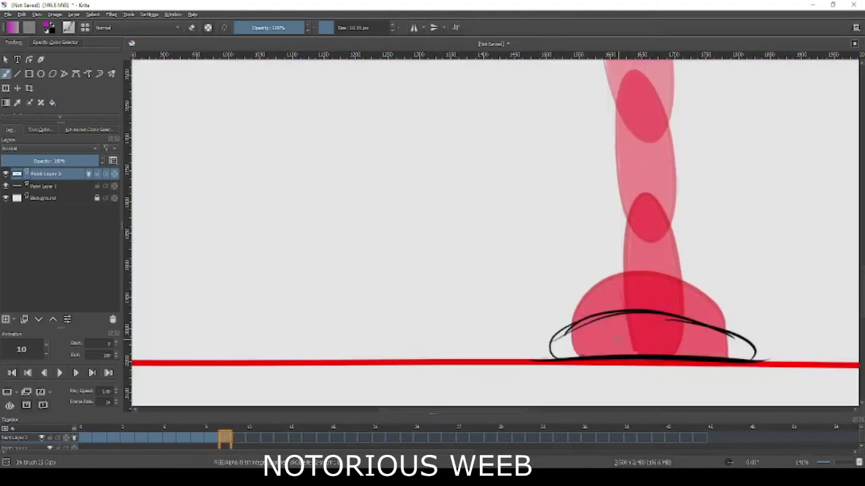
scroll(625, 339, up, 2)
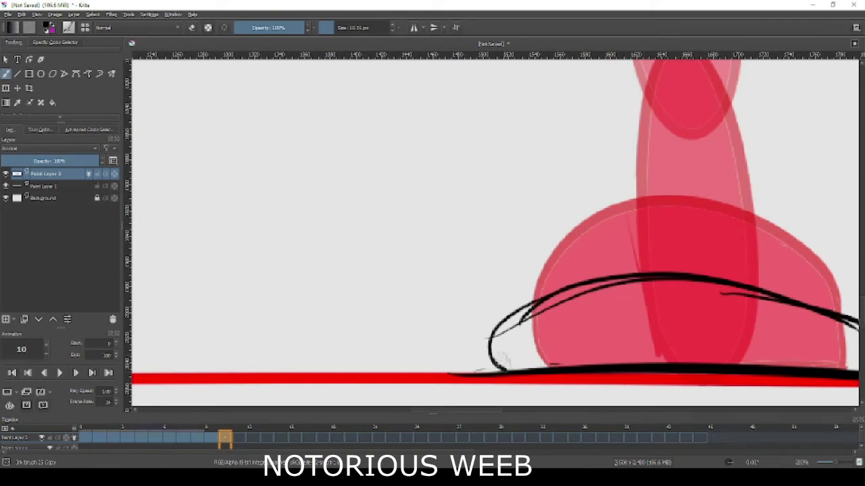
Rotate the canvas 90 degrees and redraw the flattened ball outline, erasing the stray part.
key(e)
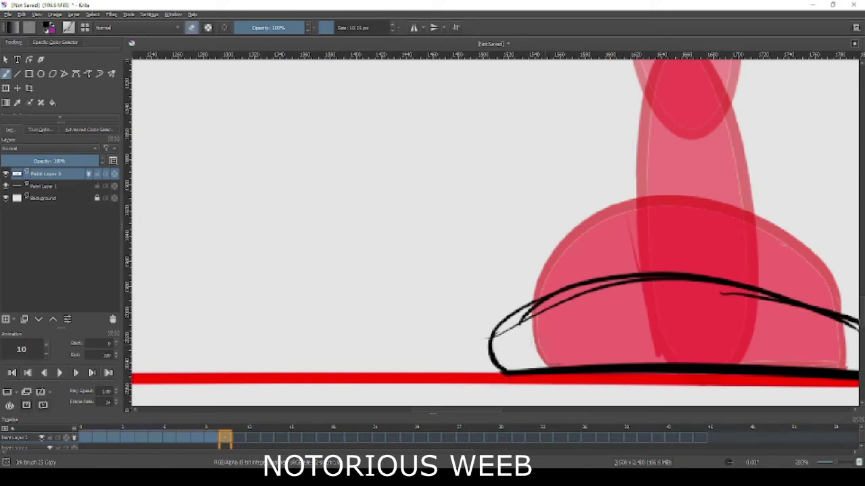
key(4)
key(4)
key(4)
key(4)
key(4)
key(4)
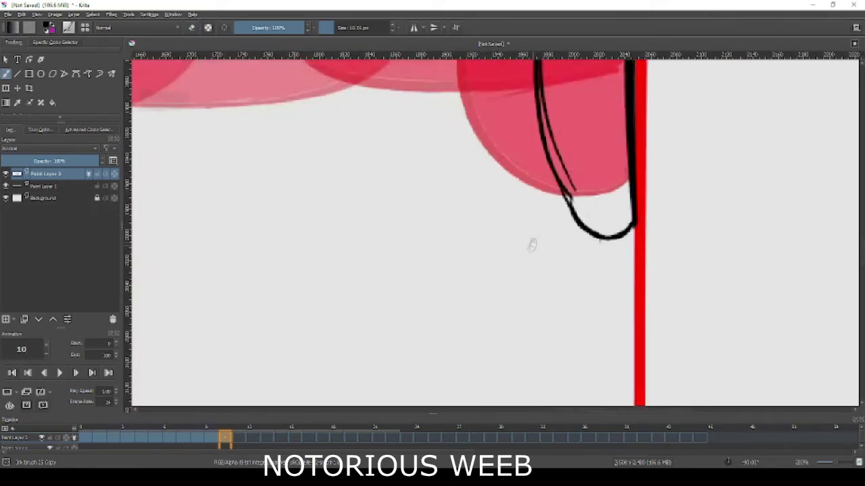
key(e)
drag(449, 355, 415, 155)
scroll(433, 237, up, 4)
drag(423, 237, 473, 112)
key(e)
mouse_move(465, 142)
mouse_down()
mouse_move(471, 120)
mouse_move(485, 116)
mouse_up()
key(e)
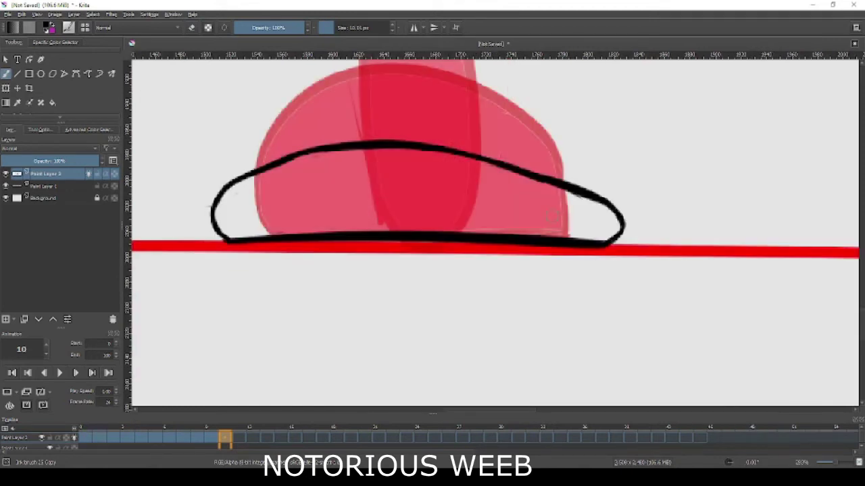
Fill the closed flattened ball outline on frame 10 with purple.
key(f)
click(588, 223)
scroll(468, 266, down, 5)
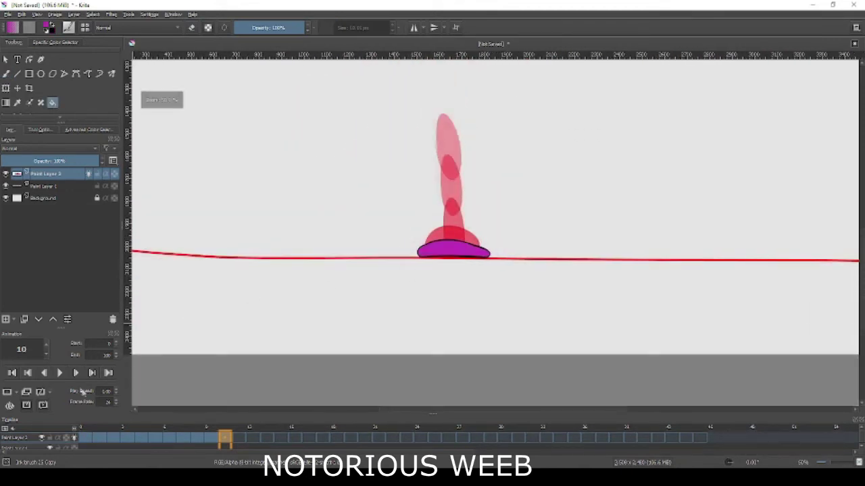
Play the falling ball to check it, then stop on frame 10.
click(60, 372)
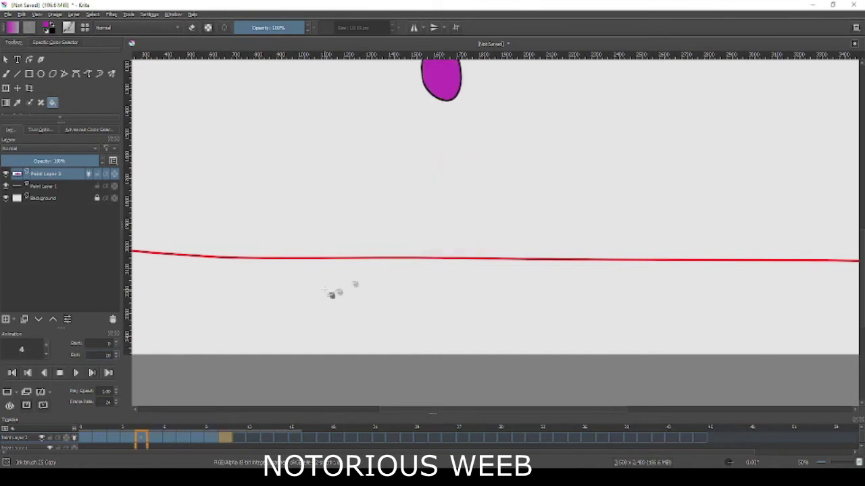
scroll(451, 233, down, 2)
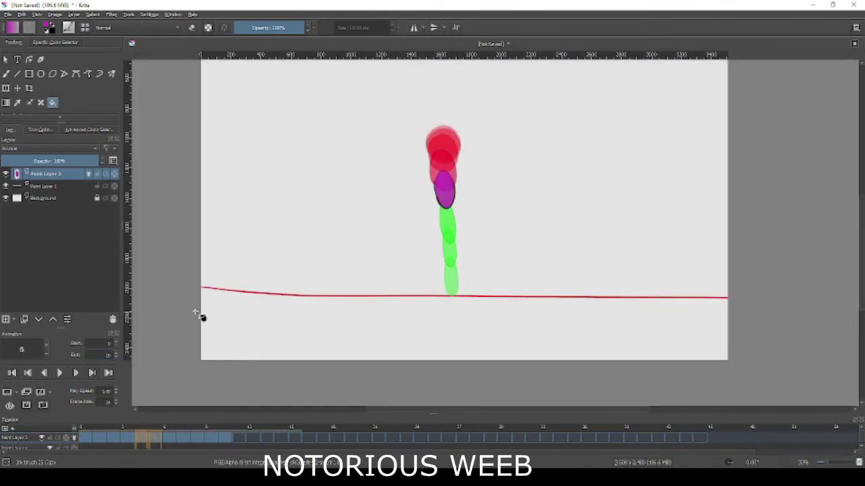
key(space)
key(Left)
key(Left)
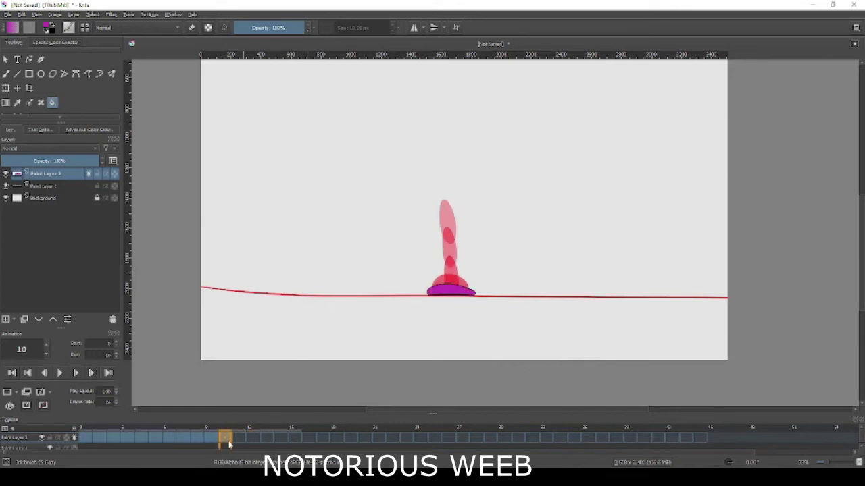
Copy frame 10's ball and paste it into the first frame after the squash.
right_click(228, 441)
click(273, 376)
right_click(223, 439)
key(2)
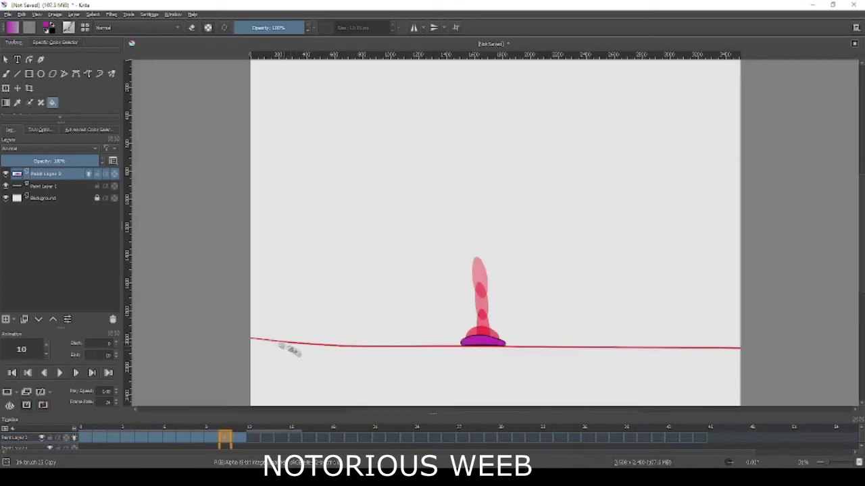
key(b)
right_click(214, 439)
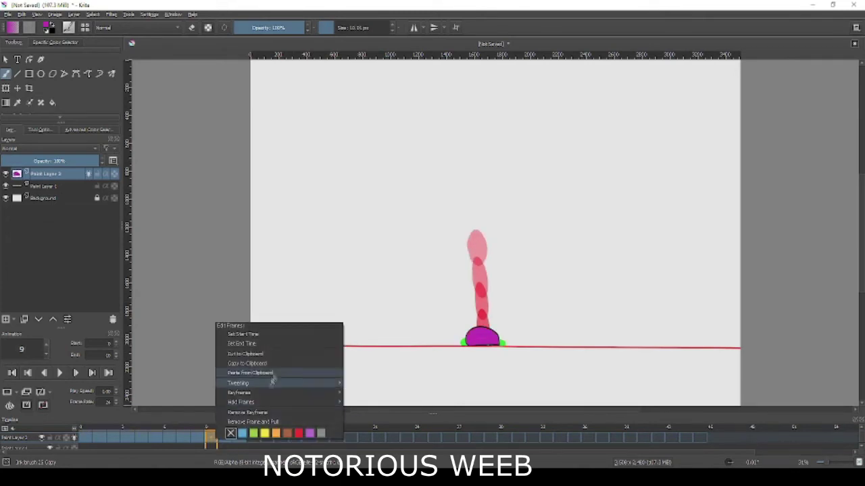
right_click(252, 439)
click(297, 376)
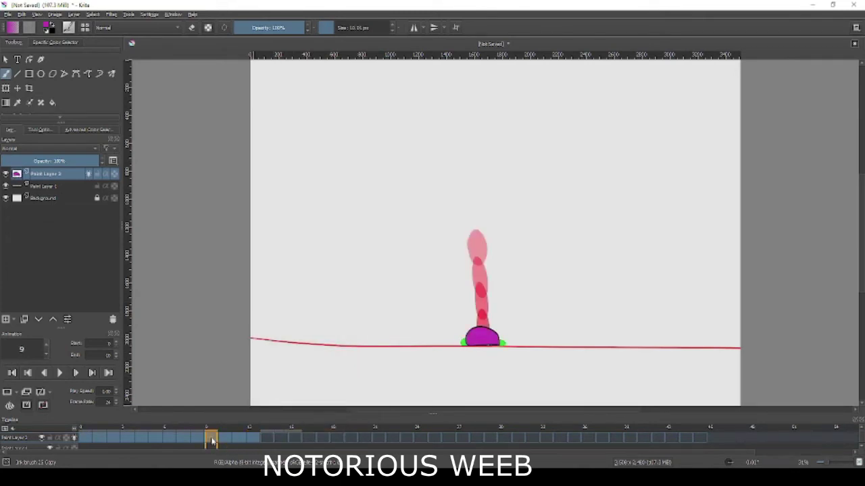
Copy frame 7's ball and paste it into the next empty frame after the squash.
right_click(199, 439)
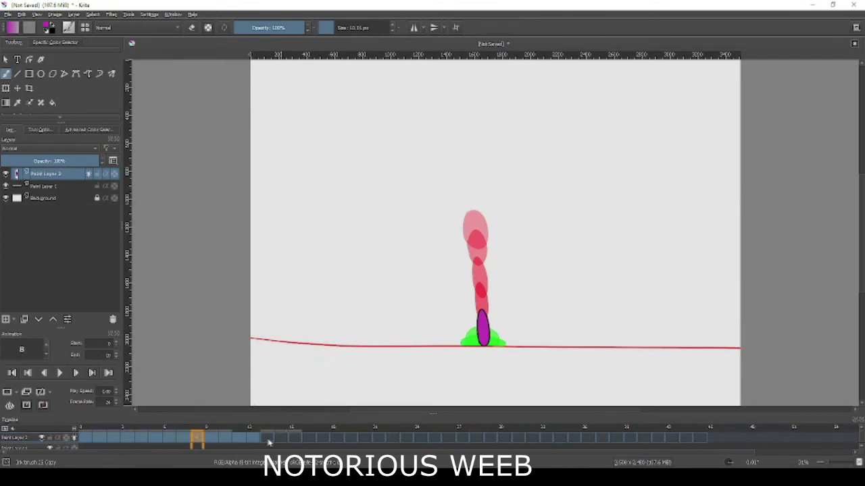
drag(211, 440, 189, 441)
right_click(188, 440)
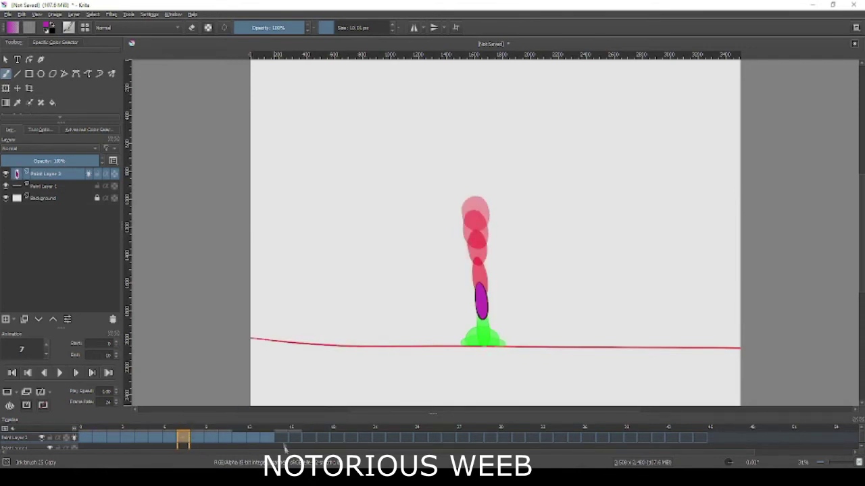
right_click(280, 439)
click(309, 374)
key(ctrl+z)
click(193, 439)
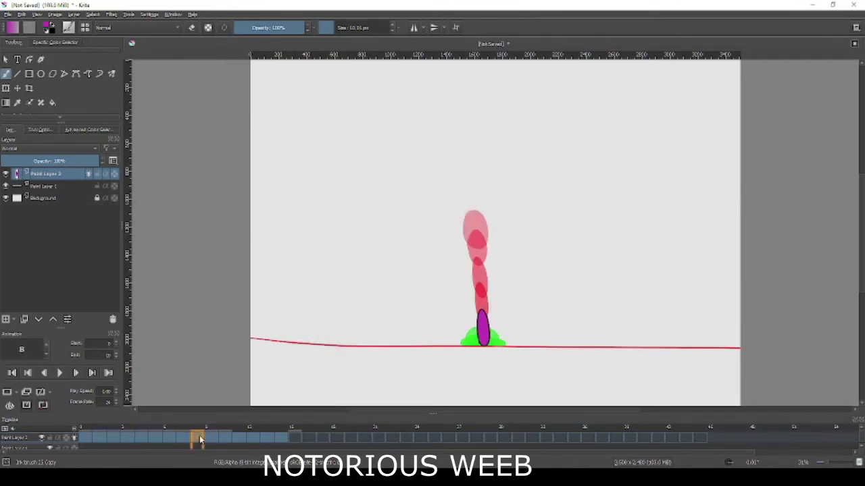
right_click(169, 439)
click(314, 429)
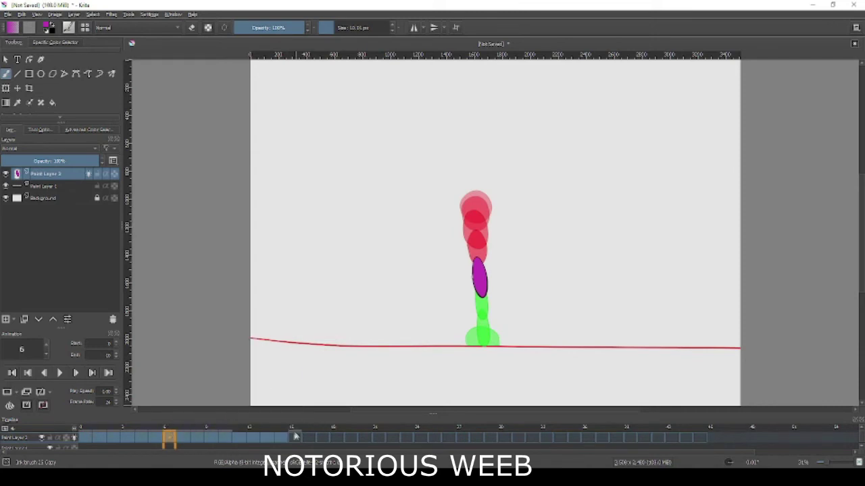
Reuse the balls from frames 6 and 5 for frames 15 and 16.
right_click(296, 437)
click(309, 374)
click(279, 439)
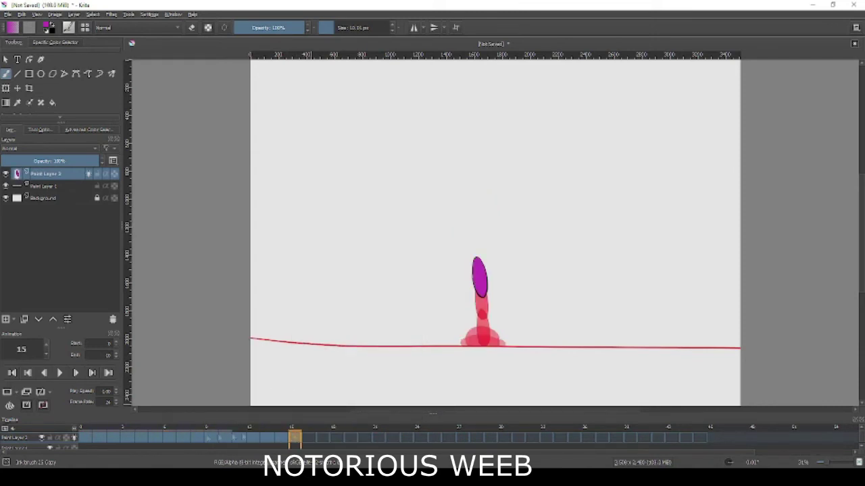
click(155, 439)
right_click(154, 439)
click(169, 374)
right_click(308, 439)
click(322, 374)
click(155, 439)
Paste an earlier ball into frame 17 and copy frame 3's ball.
right_click(145, 439)
click(162, 362)
right_click(318, 439)
click(335, 368)
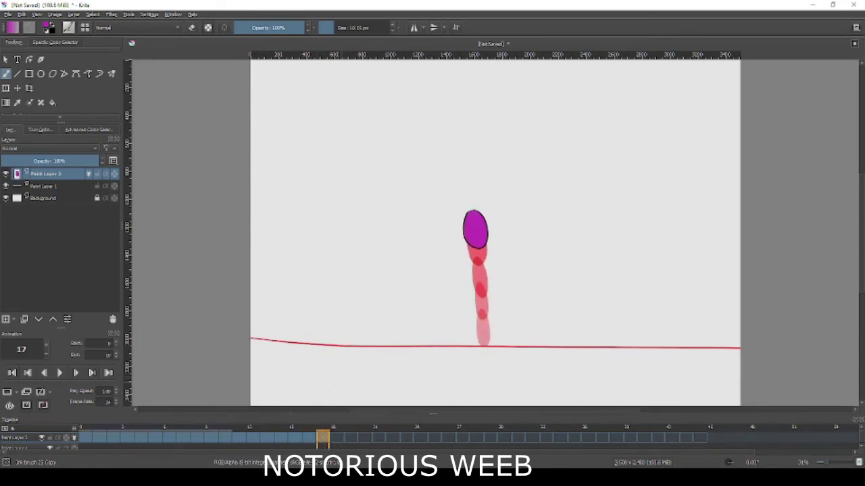
click(128, 439)
right_click(126, 439)
click(162, 362)
right_click(336, 439)
click(368, 368)
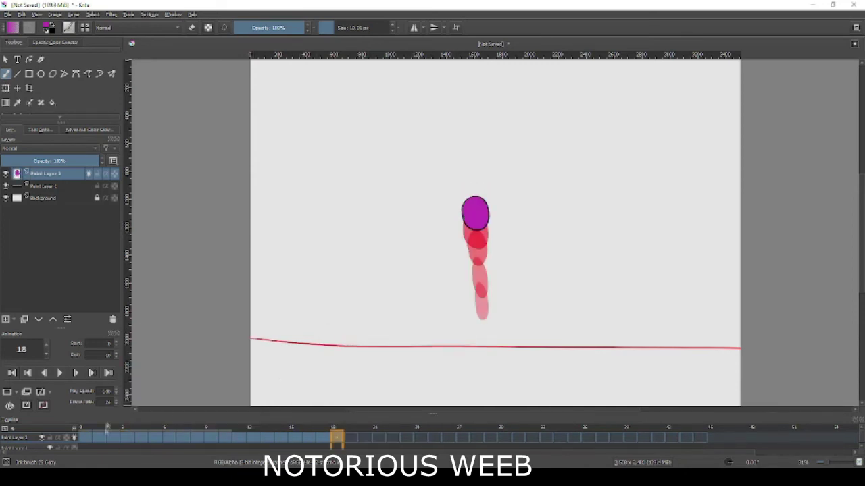
Paste earlier ball drawings into frames 19 and 20 as the ball rises.
click(112, 439)
right_click(112, 439)
click(284, 427)
right_click(350, 439)
click(386, 371)
right_click(102, 439)
click(128, 362)
right_click(362, 439)
click(398, 371)
Paste an early high ball into frame 21 and play the rebound back.
right_click(95, 439)
click(162, 363)
right_click(377, 439)
click(412, 368)
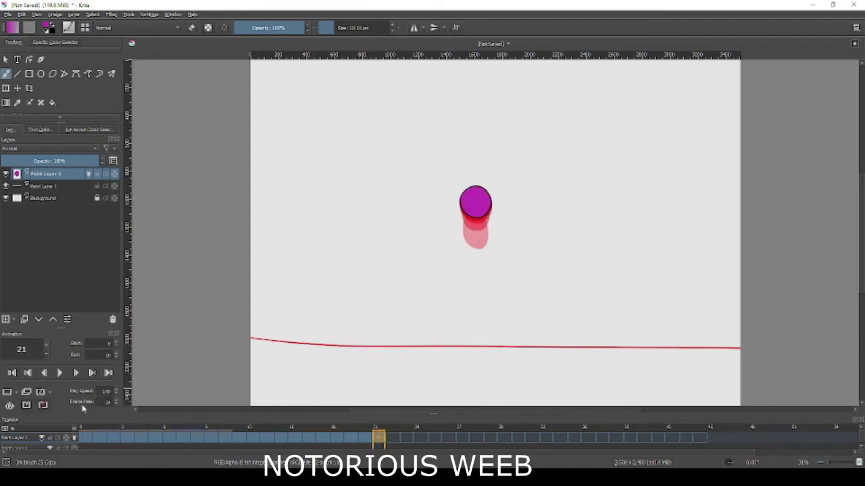
click(58, 373)
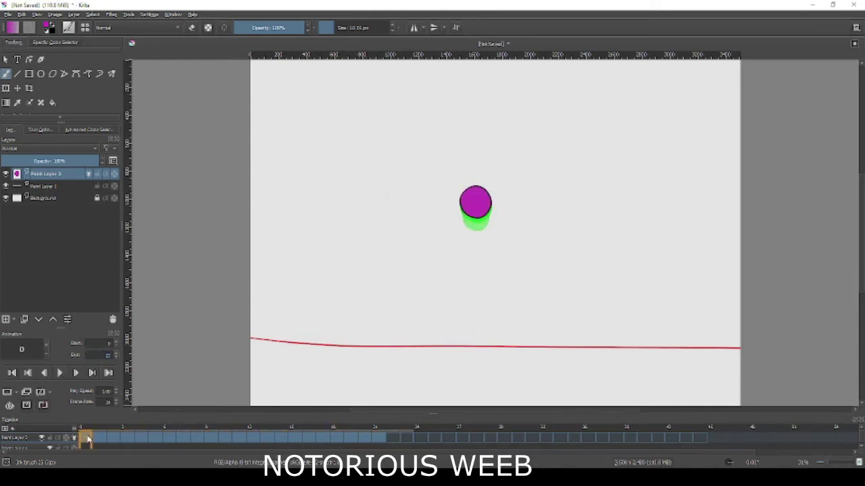
Copy the frame 0–21 bounce, extend it through frame 43, and play the loop.
key(space)
right_click(377, 439)
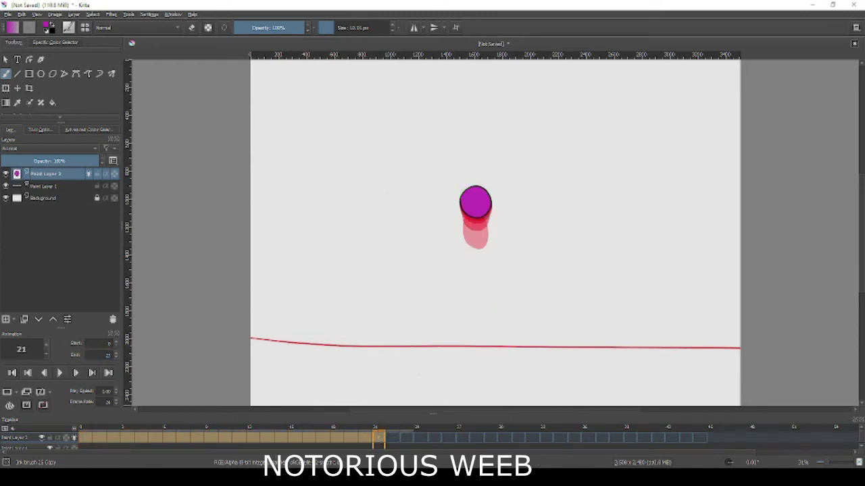
click(568, 383)
click(685, 439)
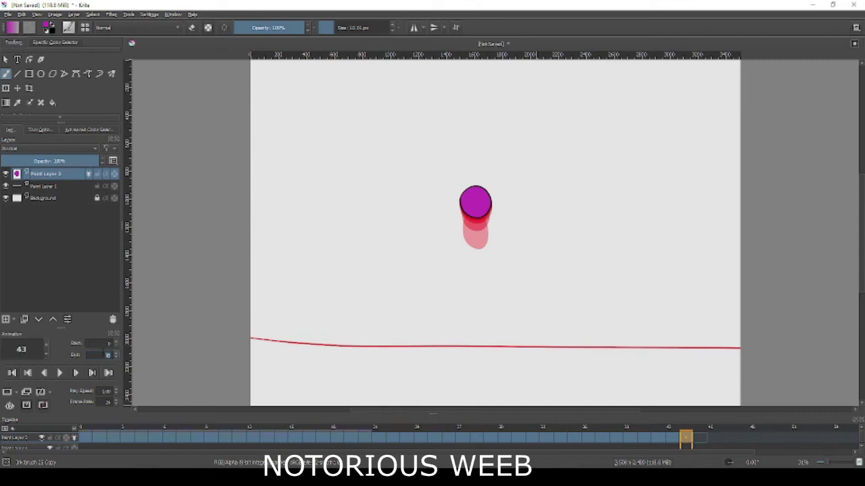
click(59, 372)
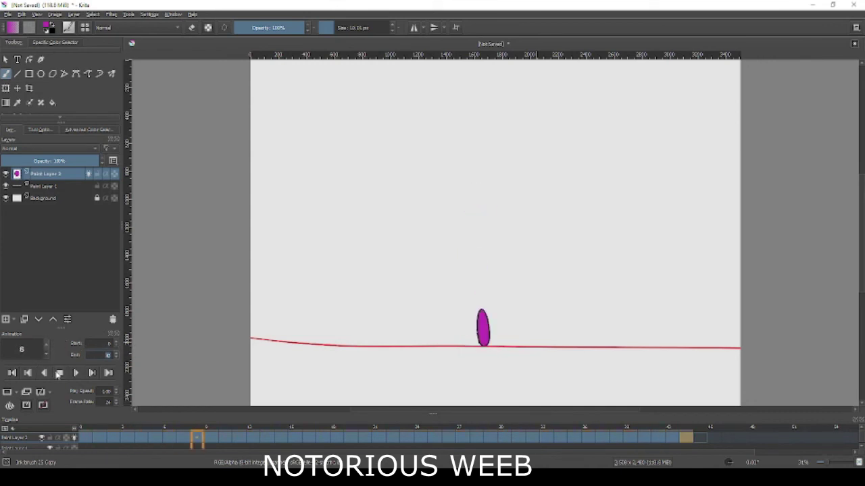
click(59, 373)
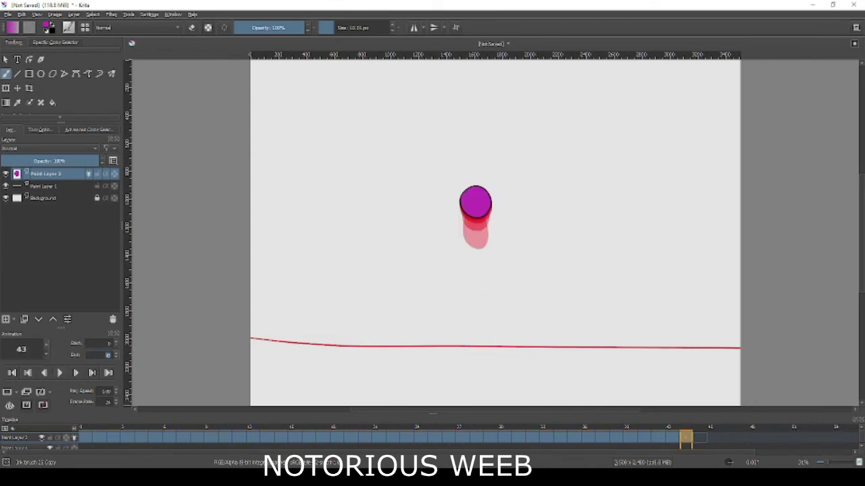